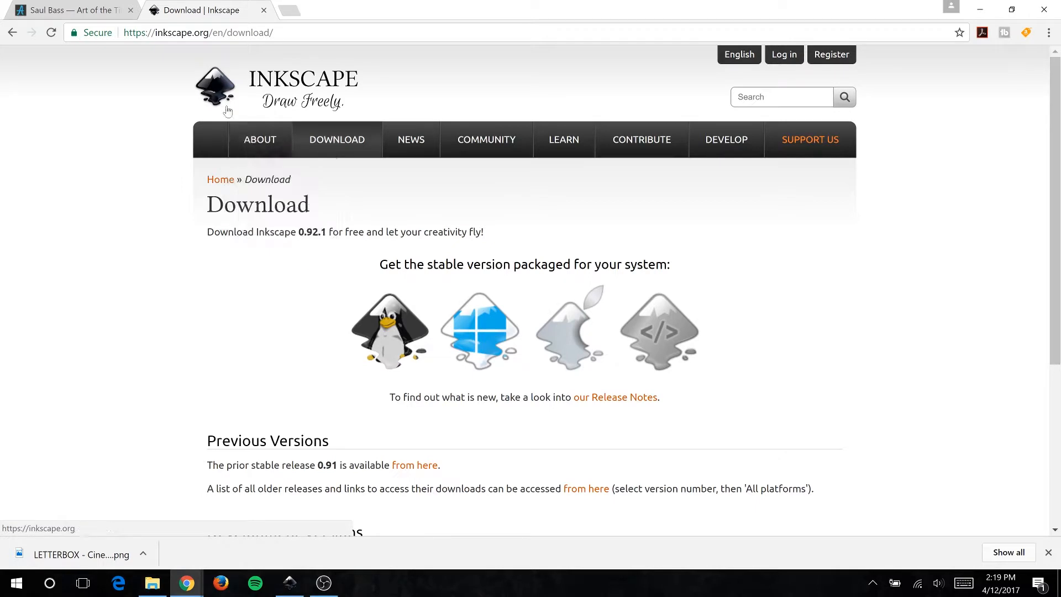
Switch to Inkscape and set the document's custom page size to 1920 mm wide by 1920 mm high
{"action": "key", "text": "alt+Tab"}
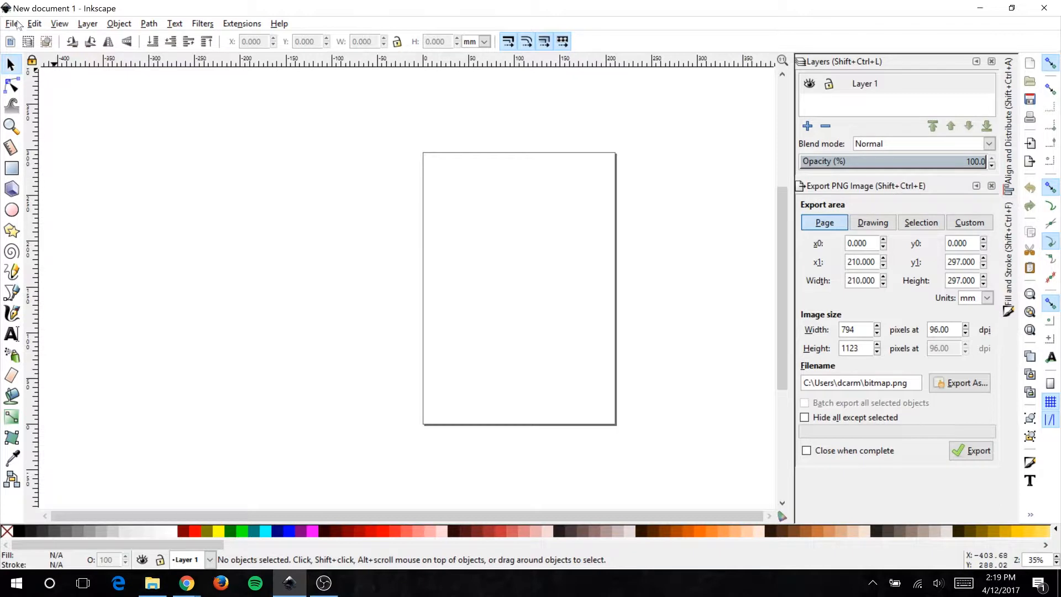
{"action": "left_click", "coordinate": [11, 24]}
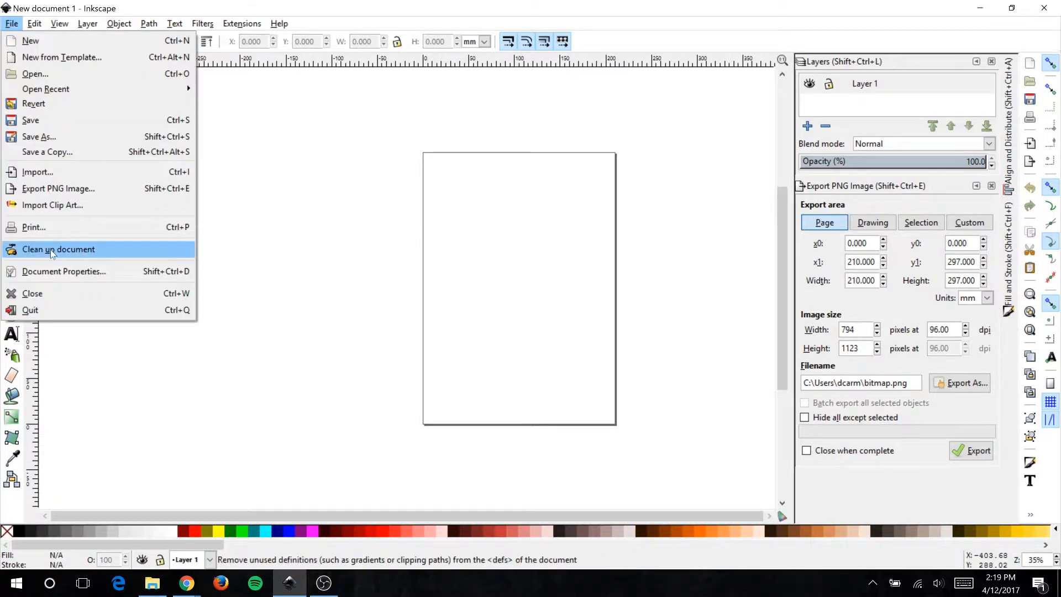
{"action": "left_click", "coordinate": [59, 274]}
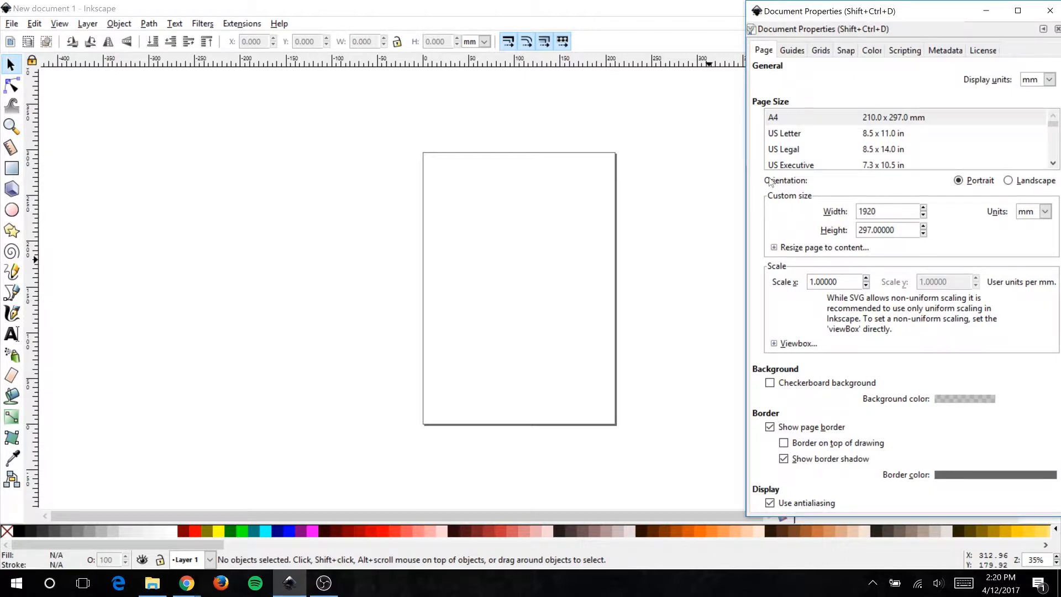
{"action": "key", "text": "Tab"}
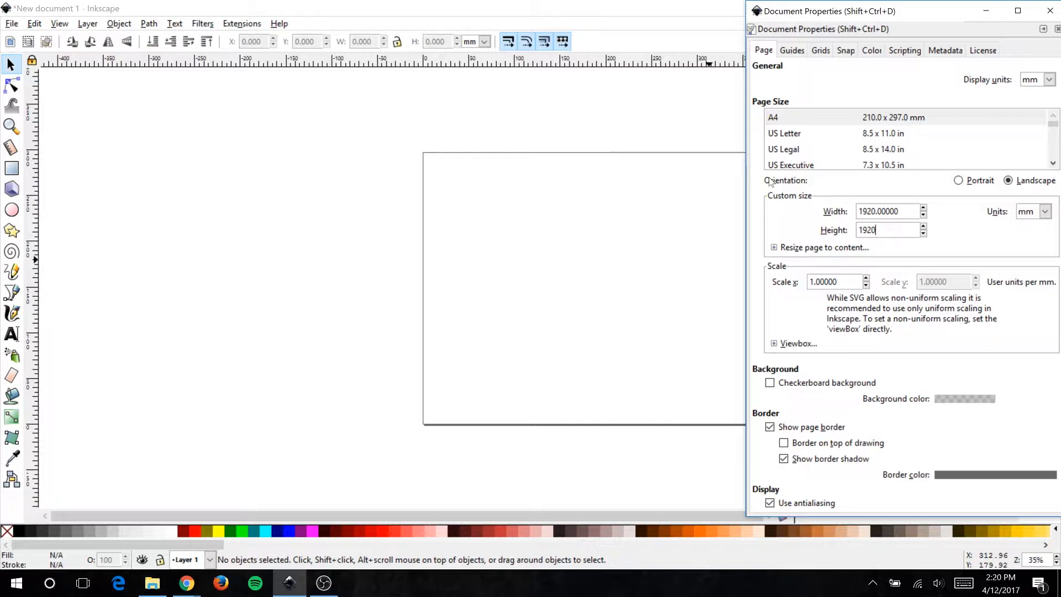
{"action": "key", "text": "Return"}
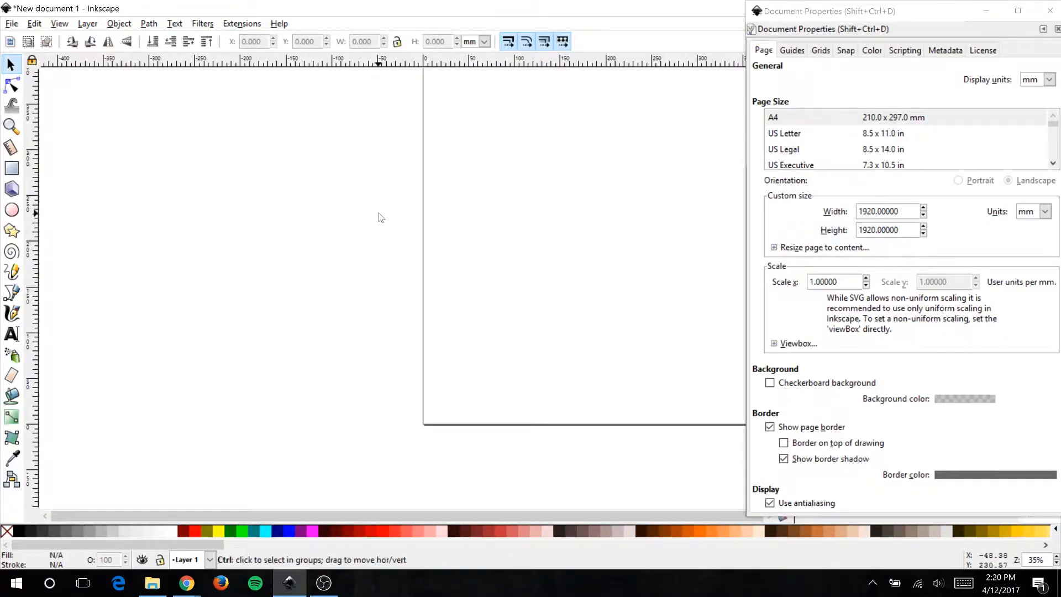
Zoom out and position the canvas so the whole square page is in view
{"action": "key", "text": "ctrl+shift+d"}
{"action": "left_click", "coordinate": [527, 223]}
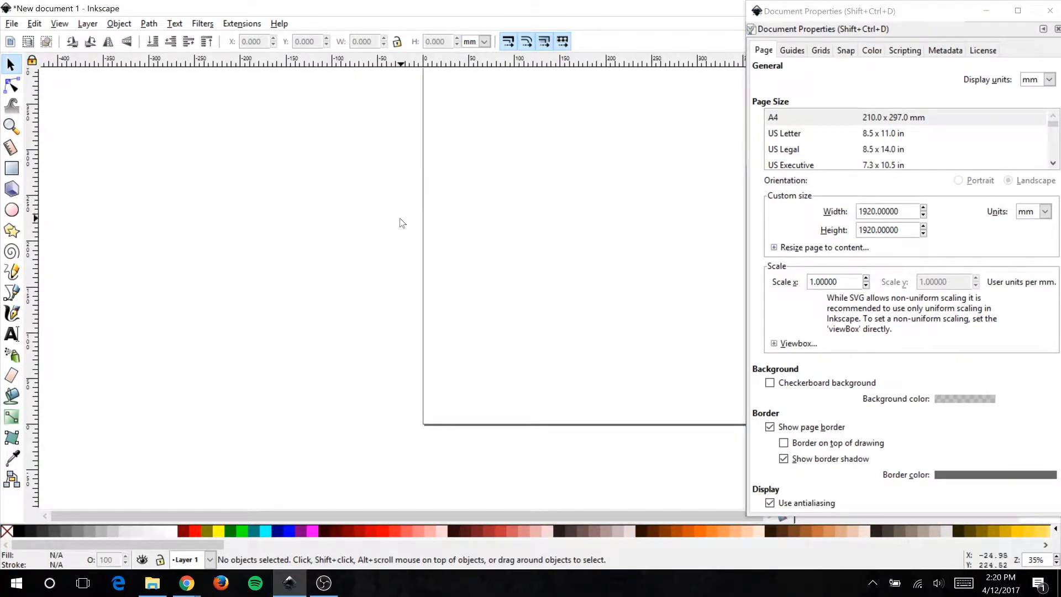
{"action": "key", "text": "ctrl"}
{"action": "scroll", "coordinate": [385, 216], "scroll_direction": "down", "scroll_amount": 4}
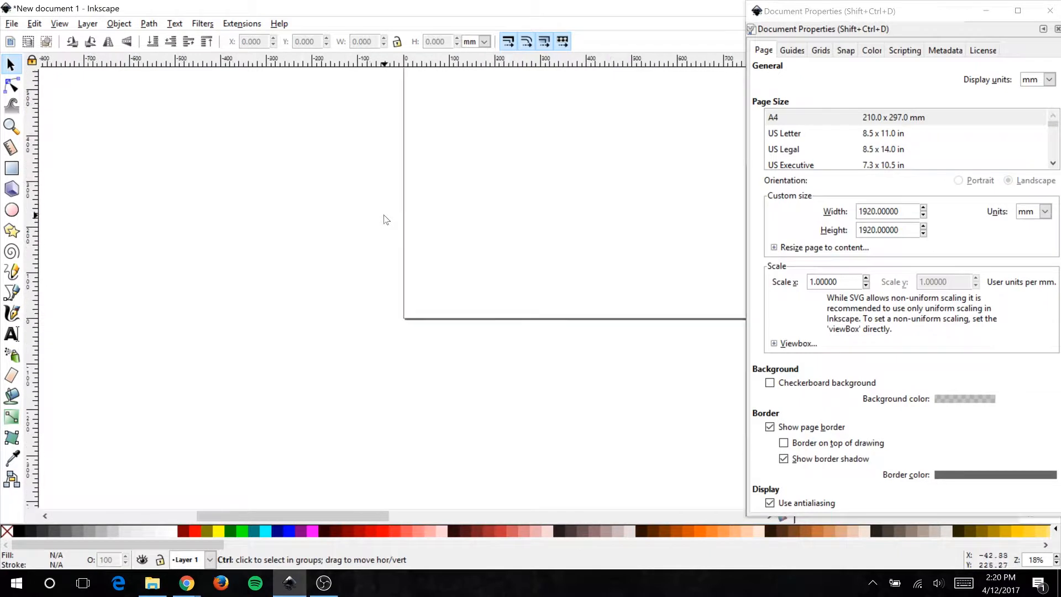
{"action": "scroll", "coordinate": [389, 219], "scroll_direction": "down", "scroll_amount": 1}
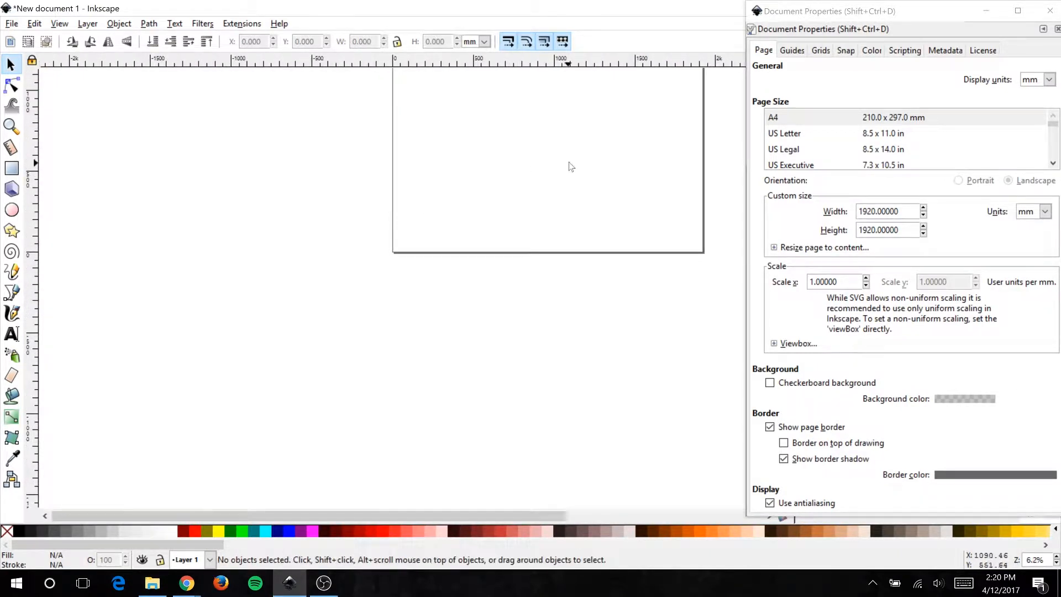
{"action": "key", "text": "space"}
{"action": "key", "text": "space"}
{"action": "key", "text": "space"}
{"action": "key", "text": "space"}
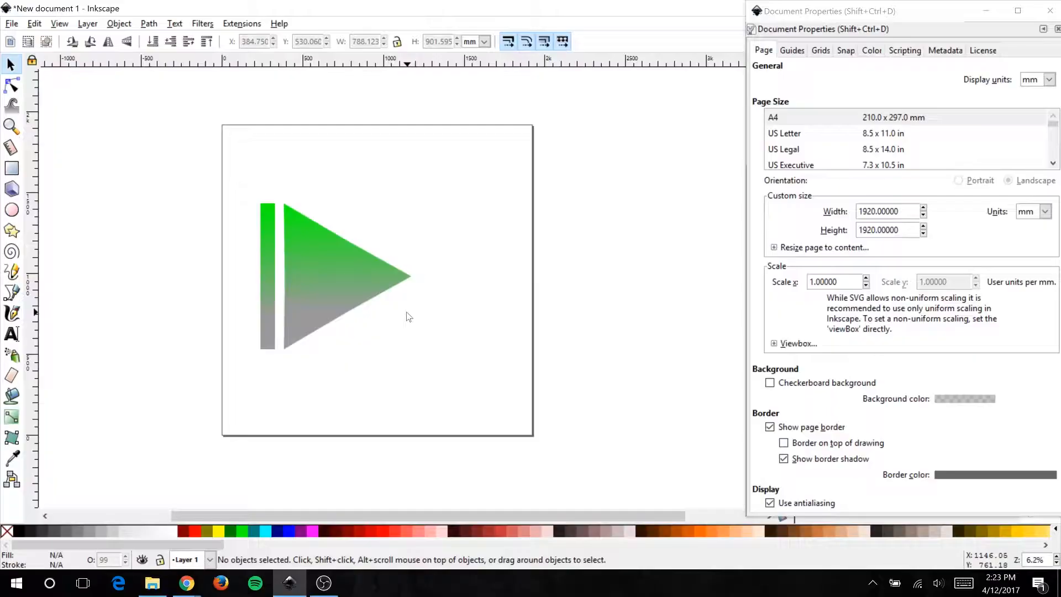
Add the text "TRO" near the page's upper edge in Impact at size 500
{"action": "key", "text": "t"}
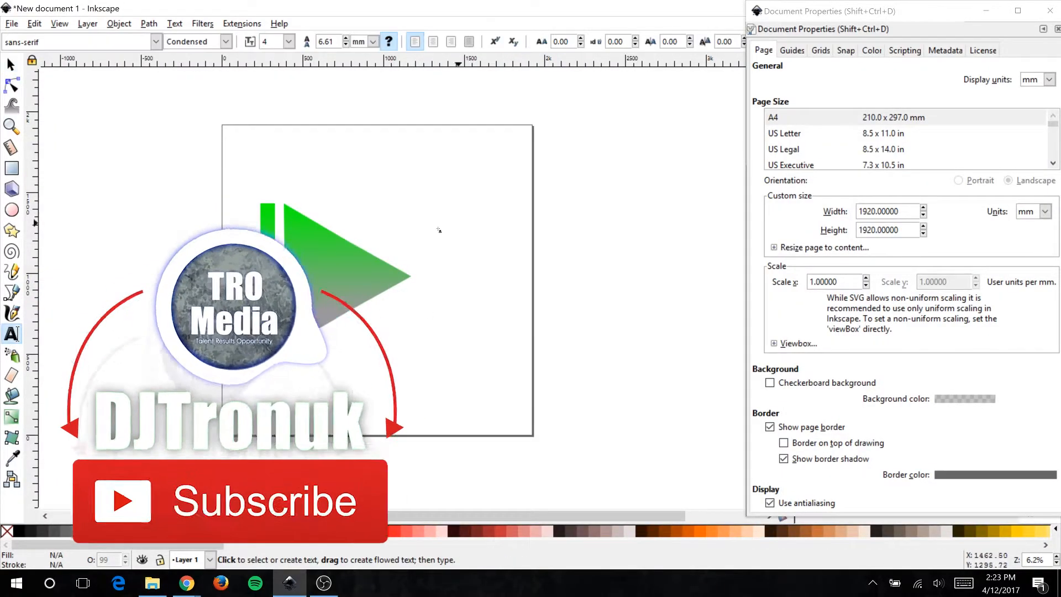
{"action": "left_click", "coordinate": [385, 194]}
{"action": "left_click", "coordinate": [83, 41]}
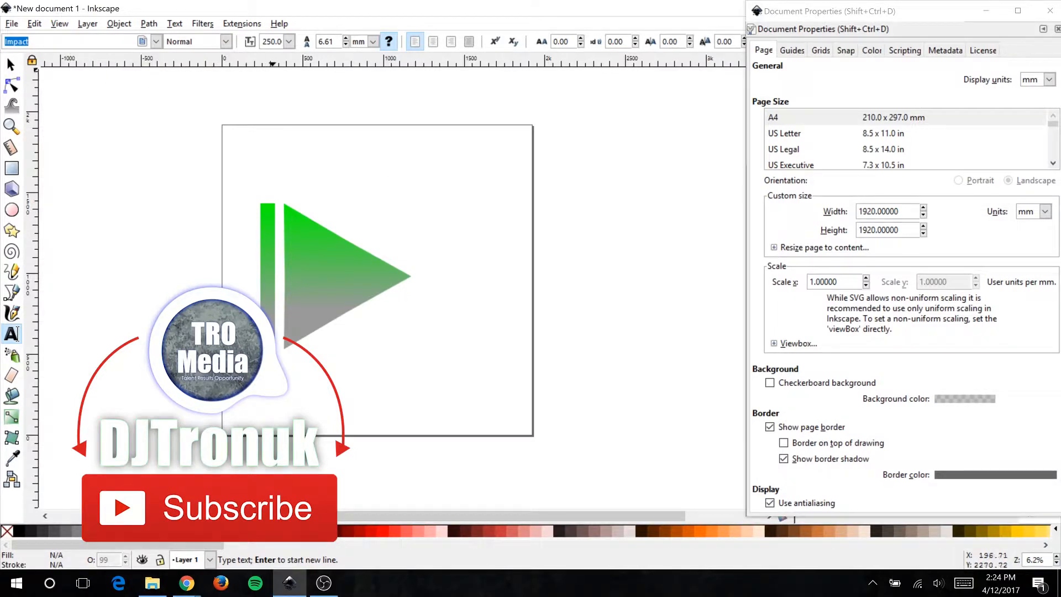
{"action": "double_click", "coordinate": [271, 41]}
{"action": "type", "text": "500"}
{"action": "key", "text": "Return"}
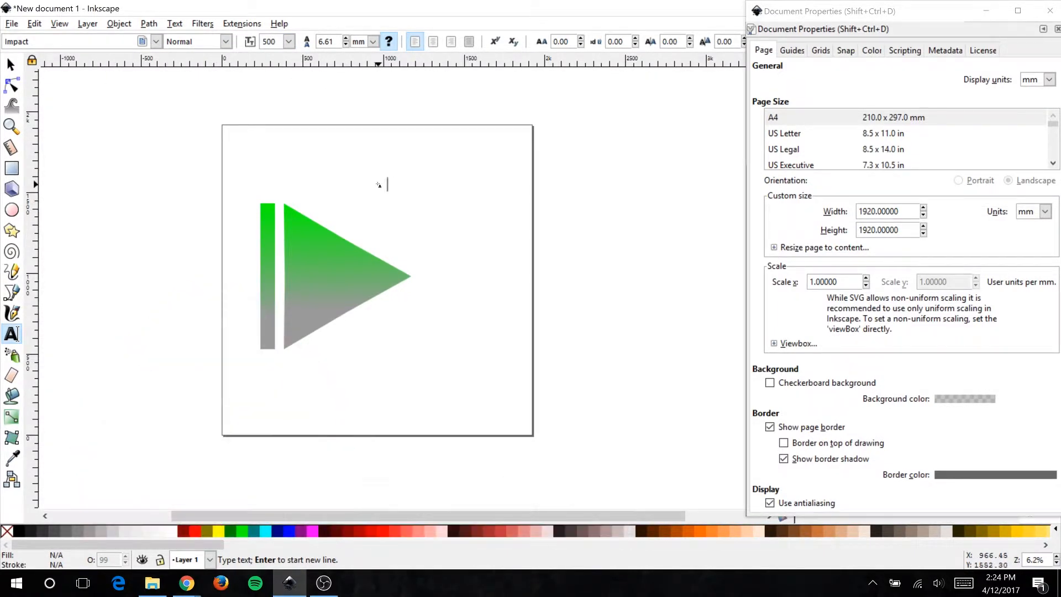
{"action": "type", "text": "TRO"}
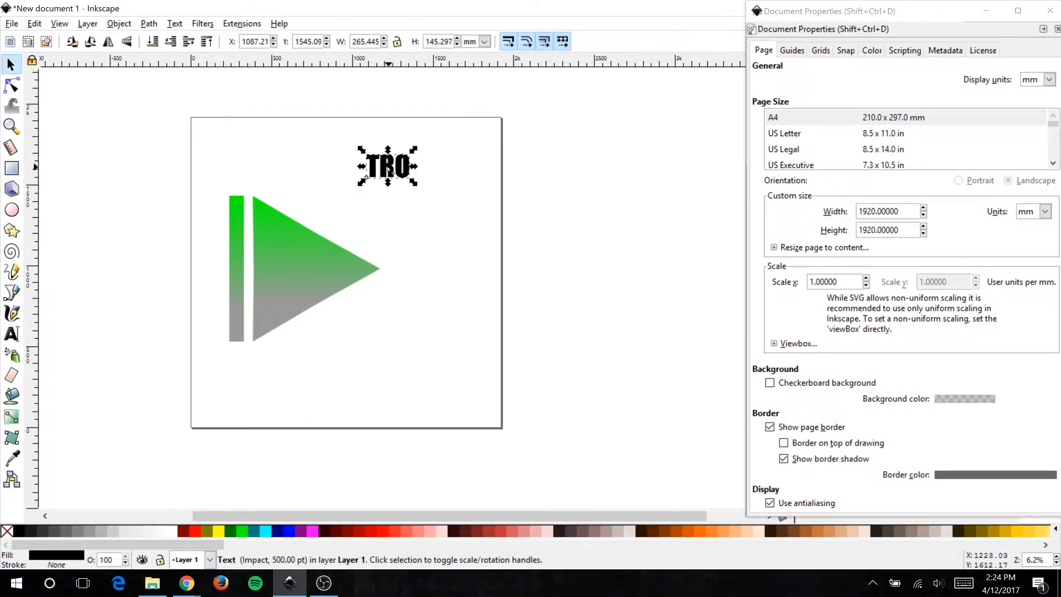
Duplicate the TRO text, place the copy below the original and change its wording to "Media"
{"action": "key", "text": "ctrl+d"}
{"action": "left_click_drag", "start_coordinate": [390, 171], "coordinate": [427, 221]}
{"action": "key", "text": "Escape"}
{"action": "triple_click", "coordinate": [425, 220]}
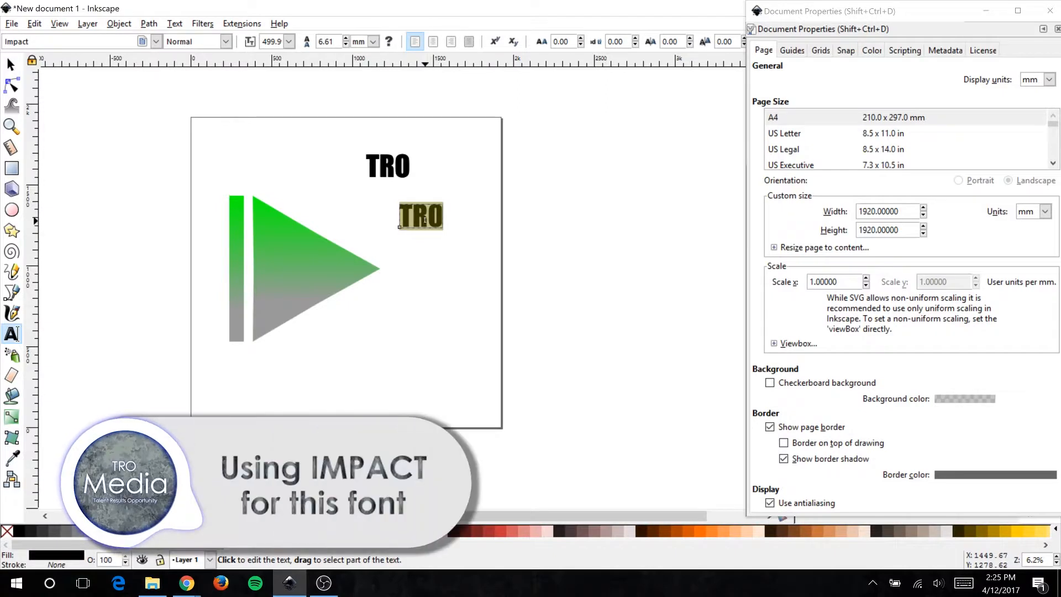
{"action": "type", "text": "M"}
Arrange the two words as an enlarged stack beside the triangle, with TRO above Media
{"action": "left_click", "coordinate": [11, 65]}
{"action": "left_click_drag", "start_coordinate": [389, 168], "coordinate": [429, 281]}
{"action": "left_click", "coordinate": [433, 217], "text": "shift"}
{"action": "left_click_drag", "start_coordinate": [429, 237], "coordinate": [429, 197]}
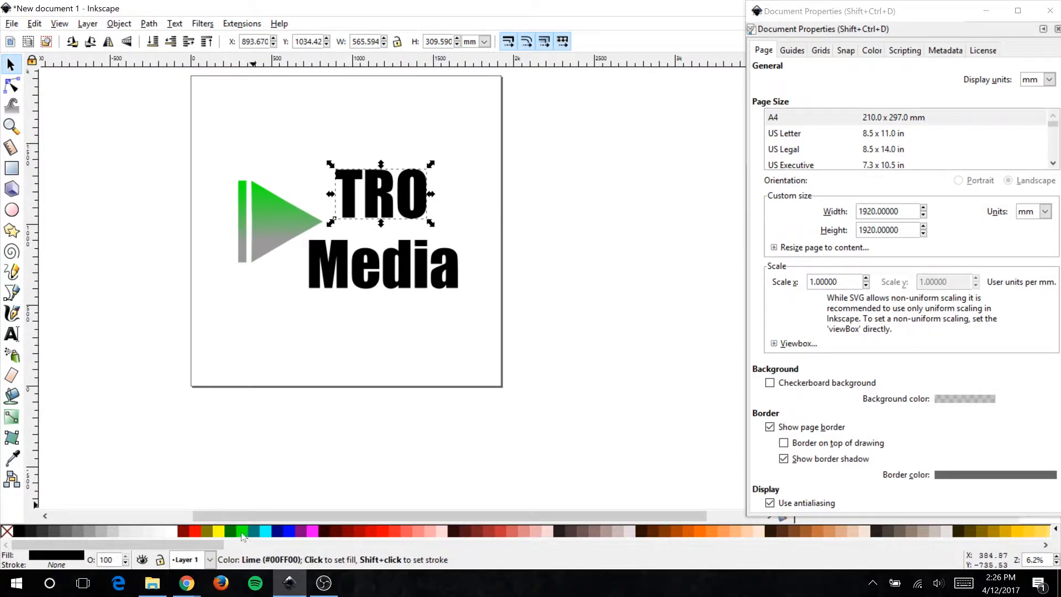
Fill the TRO text with Lime green and the Media text with medium grey
{"action": "left_click", "coordinate": [242, 531]}
{"action": "left_click", "coordinate": [393, 276]}
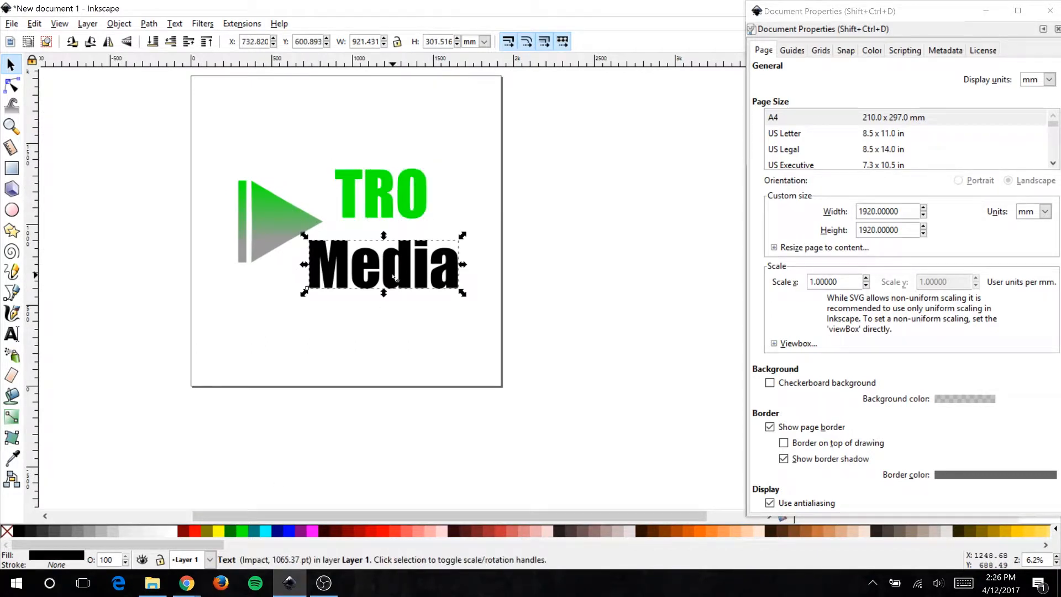
{"action": "left_click", "coordinate": [92, 531]}
{"action": "left_click", "coordinate": [516, 330]}
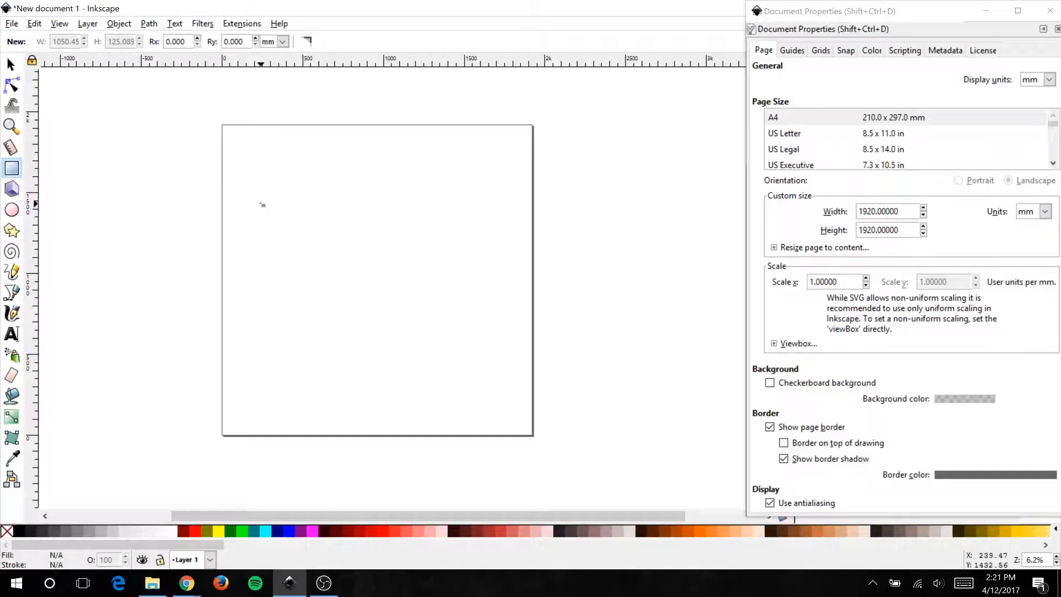
Draw a vertical grey bar about 90 by 902 mm and a right-pointing triangle about 788 by 902 mm beside it
{"action": "left_click_drag", "start_coordinate": [260, 203], "coordinate": [276, 349]}
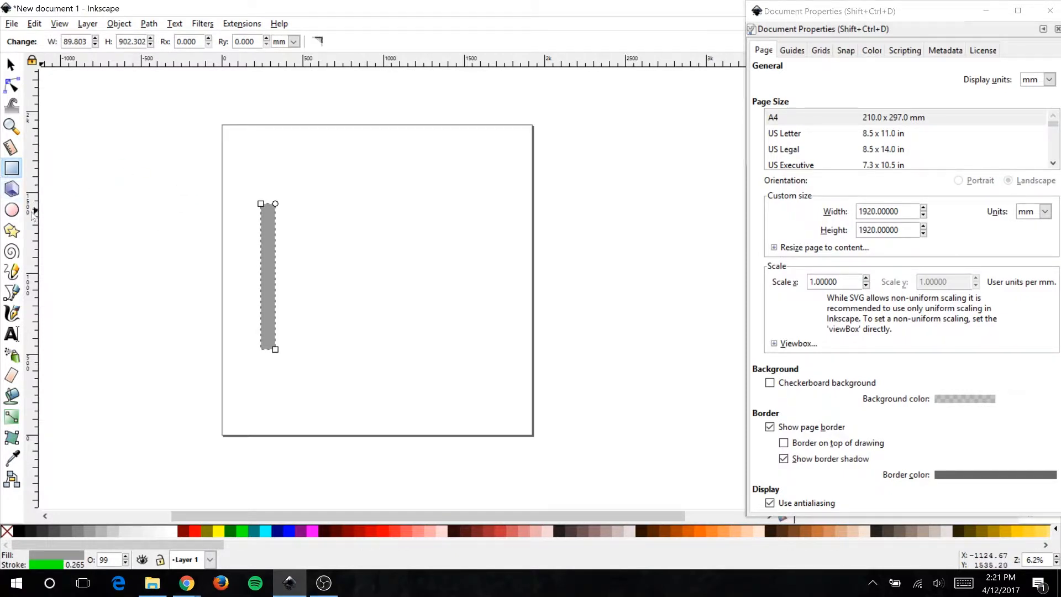
{"action": "left_click", "coordinate": [11, 232]}
{"action": "left_click_drag", "start_coordinate": [299, 206], "coordinate": [392, 207]}
{"action": "key", "text": "s"}
{"action": "left_click_drag", "start_coordinate": [305, 204], "coordinate": [356, 273]}
{"action": "mouse_move", "coordinate": [332, 272]}
{"action": "left_mouse_down"}
{"action": "mouse_move", "coordinate": [299, 273]}
{"action": "mouse_move", "coordinate": [334, 275]}
{"action": "left_mouse_up"}
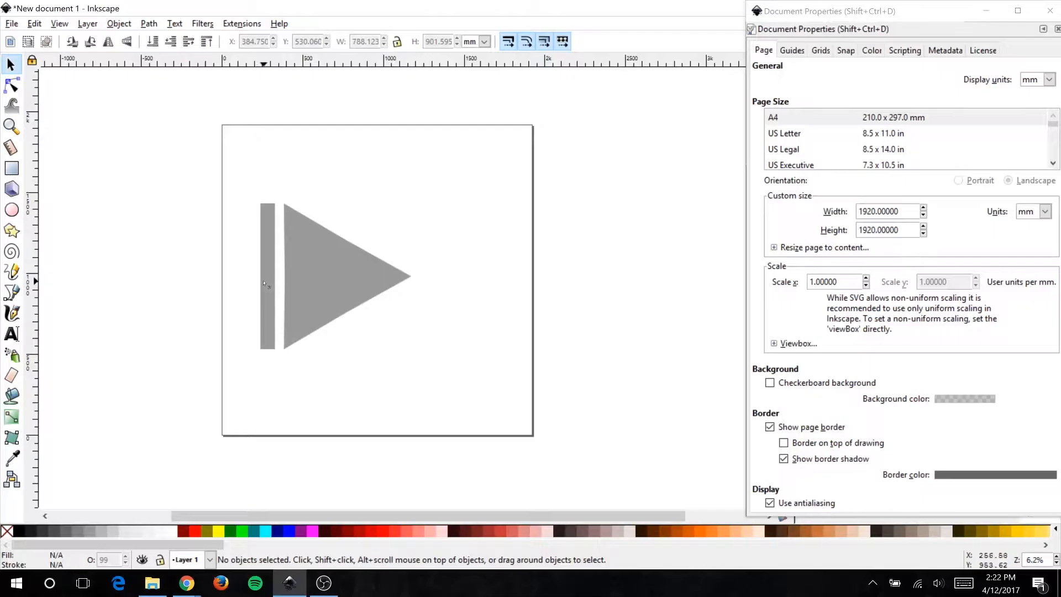
Apply a vertical gradient to the bar from grey at the bottom to Lime green at the top, raising the grey stop slightly
{"action": "left_click", "coordinate": [264, 284]}
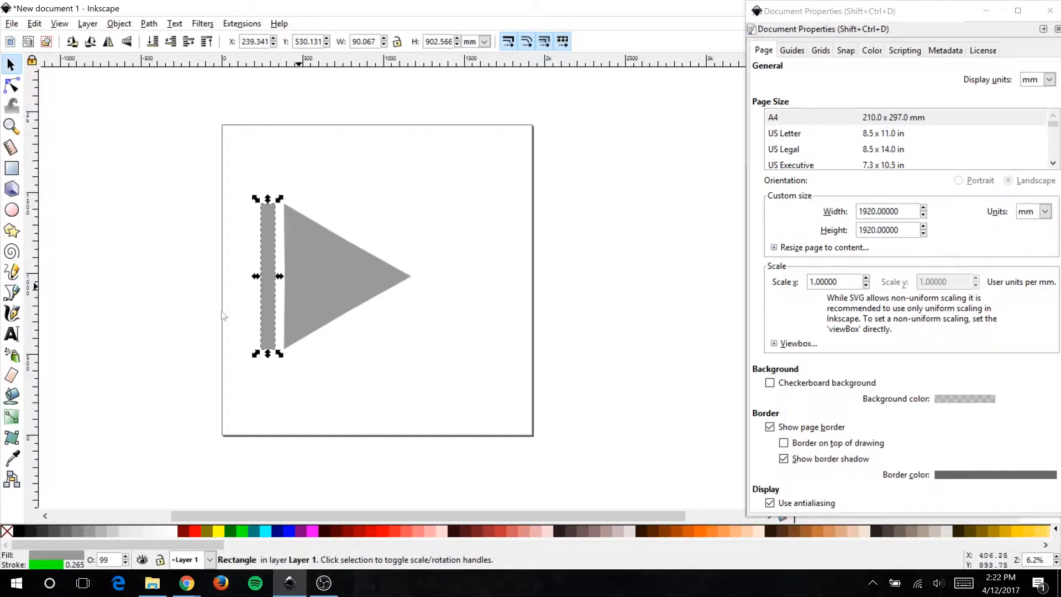
{"action": "left_click", "coordinate": [12, 418]}
{"action": "left_click_drag", "start_coordinate": [272, 349], "coordinate": [261, 204]}
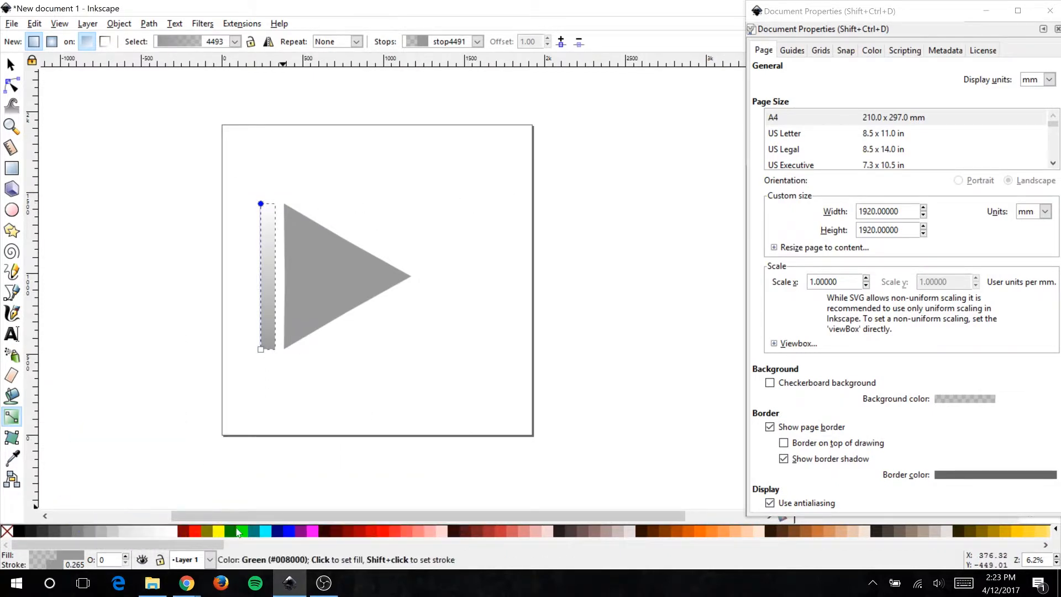
{"action": "left_click", "coordinate": [242, 532]}
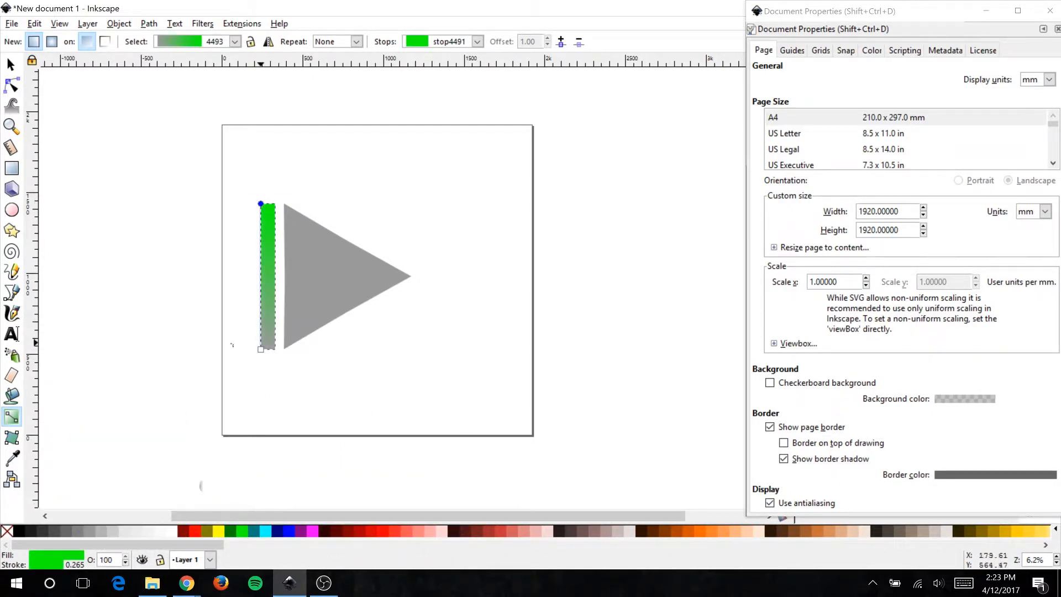
{"action": "left_click_drag", "start_coordinate": [261, 349], "coordinate": [261, 317]}
Apply the same vertical grey-to-green gradient to the triangle, raising its grey stop slightly
{"action": "left_click", "coordinate": [11, 64]}
{"action": "left_click", "coordinate": [313, 295]}
{"action": "left_click", "coordinate": [11, 417]}
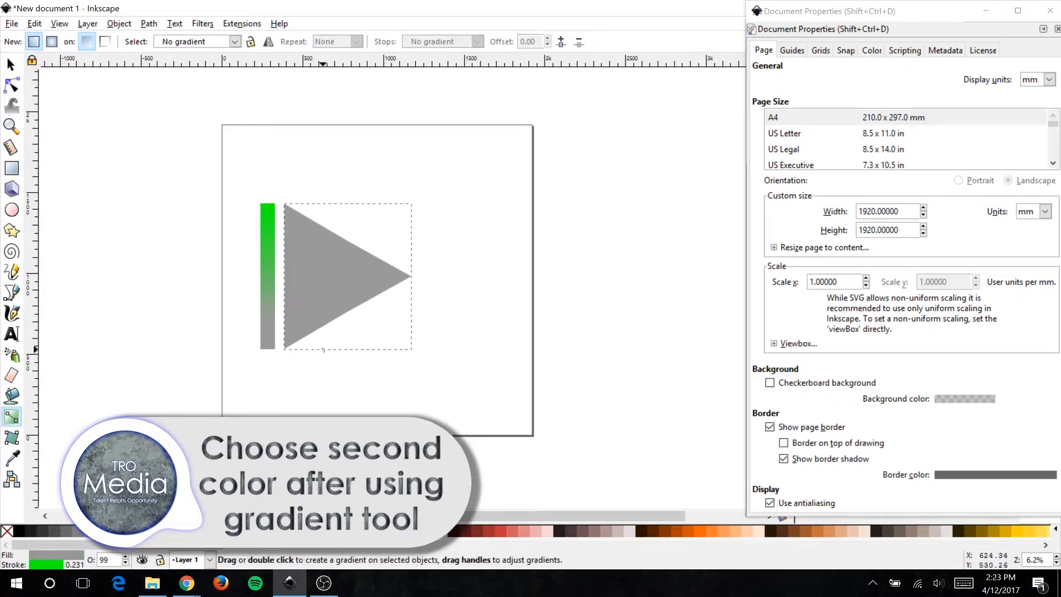
{"action": "left_click_drag", "start_coordinate": [324, 349], "coordinate": [322, 202]}
{"action": "left_click_drag", "start_coordinate": [324, 350], "coordinate": [323, 316]}
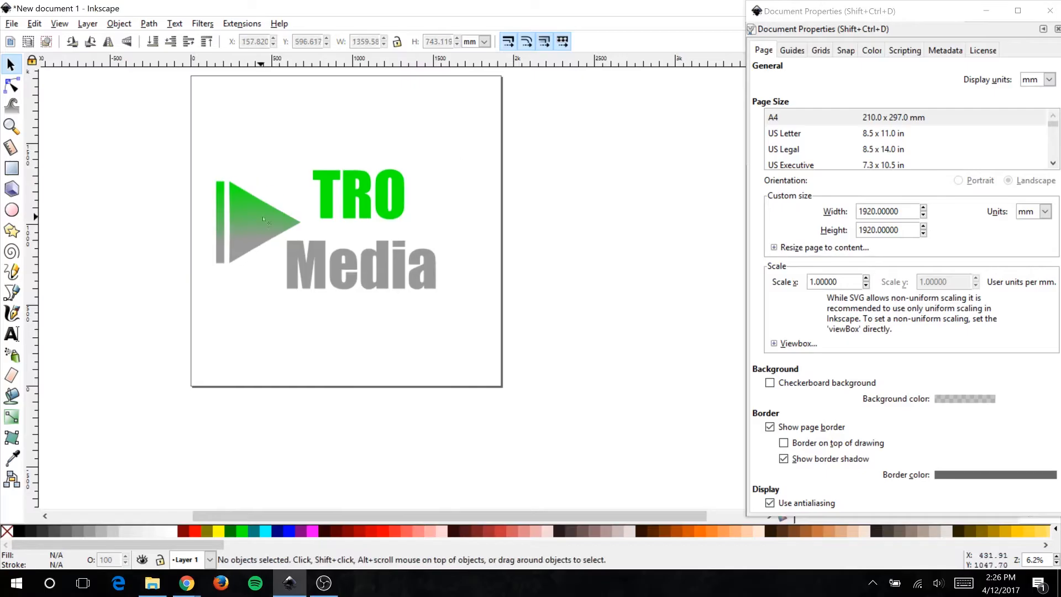
Try a layout with the bar before the stacked words and the triangle after TRO
{"action": "left_click_drag", "start_coordinate": [263, 219], "coordinate": [458, 193]}
{"action": "right_click", "coordinate": [268, 220]}
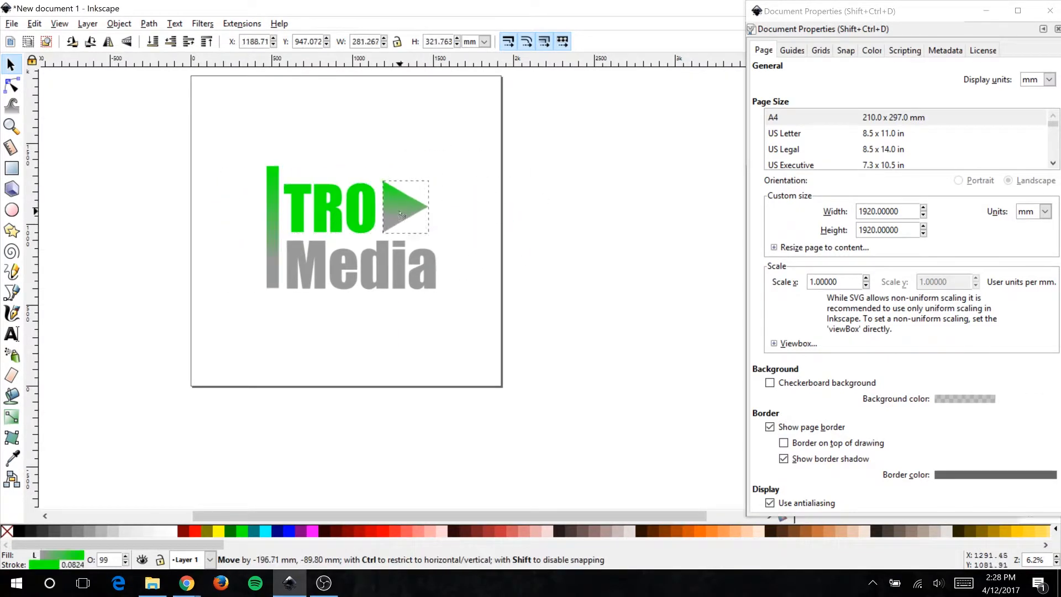
{"action": "left_click", "coordinate": [446, 206]}
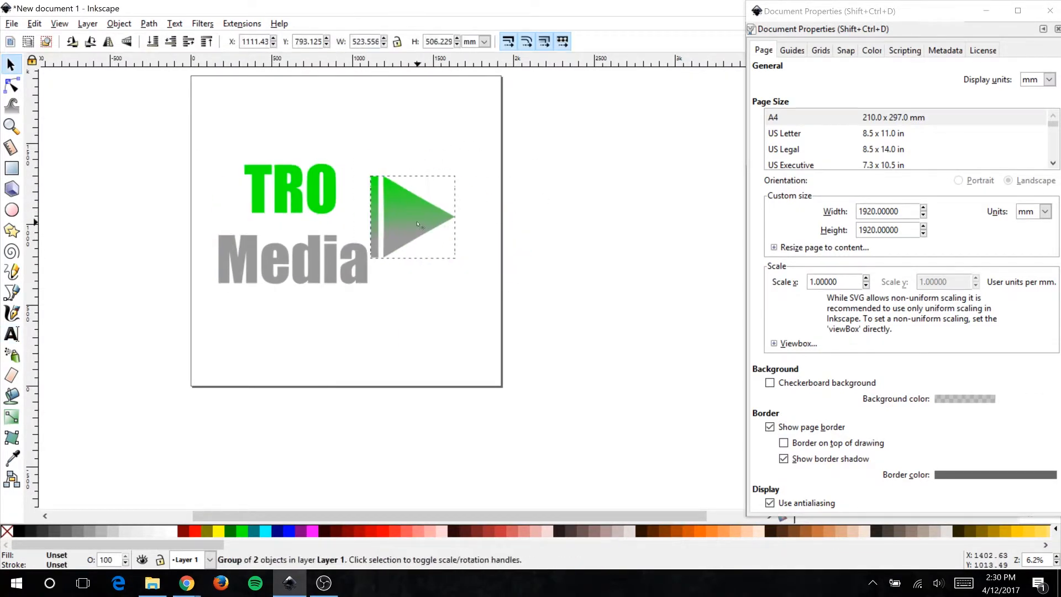
Move the bar-and-triangle group up and to the right beside the words
{"action": "left_click_drag", "start_coordinate": [415, 213], "coordinate": [461, 200]}
{"action": "left_click", "coordinate": [521, 192]}
{"action": "left_click", "coordinate": [387, 193]}
{"action": "left_click_drag", "start_coordinate": [391, 155], "coordinate": [397, 210]}
{"action": "key", "text": "ctrl+z"}
Ungroup the bar and triangle into separate objects
{"action": "right_click", "coordinate": [384, 184]}
{"action": "left_click", "coordinate": [486, 476]}
{"action": "left_click", "coordinate": [539, 221]}
Shorten the bar above the "i" of Media and shrink the triangle beside it to about 228 by 228 mm
{"action": "left_click", "coordinate": [334, 171]}
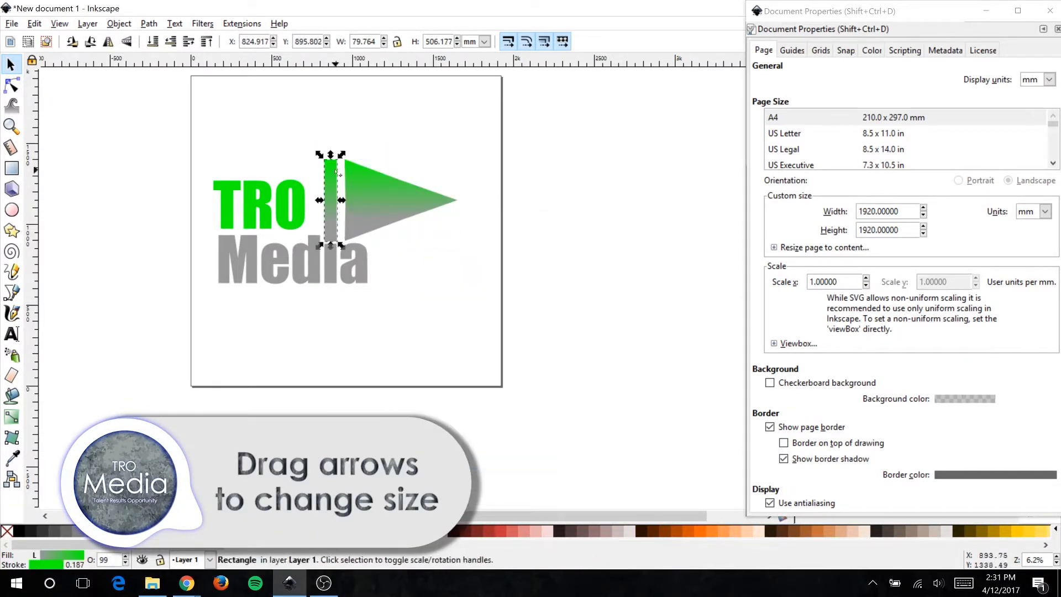
{"action": "left_click_drag", "start_coordinate": [330, 155], "coordinate": [331, 201]}
{"action": "left_click", "coordinate": [377, 191]}
{"action": "left_click_drag", "start_coordinate": [400, 154], "coordinate": [401, 200]}
{"action": "left_click_drag", "start_coordinate": [462, 223], "coordinate": [356, 228]}
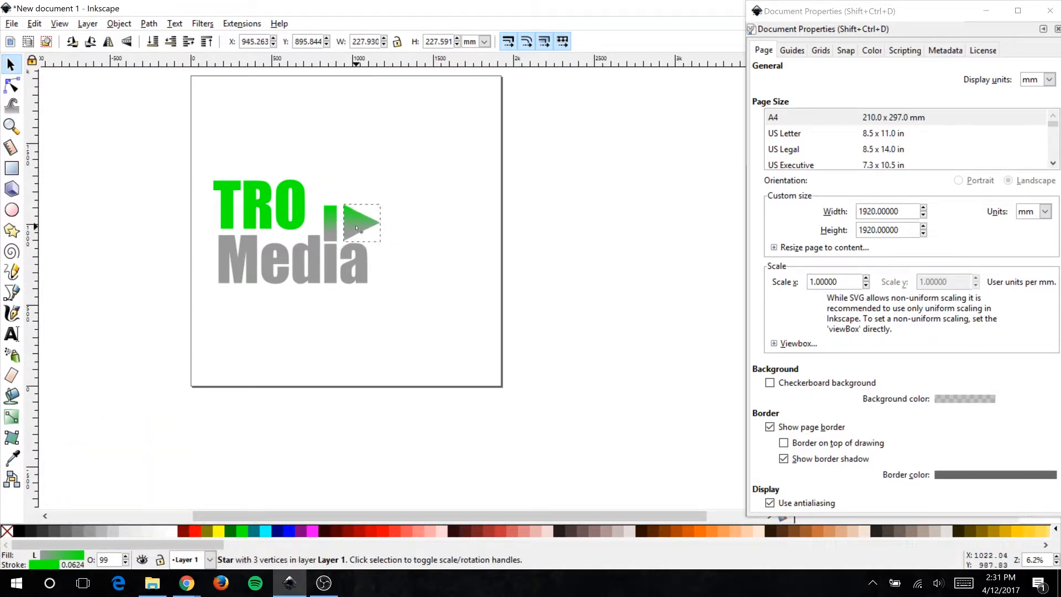
{"action": "left_click", "coordinate": [438, 201]}
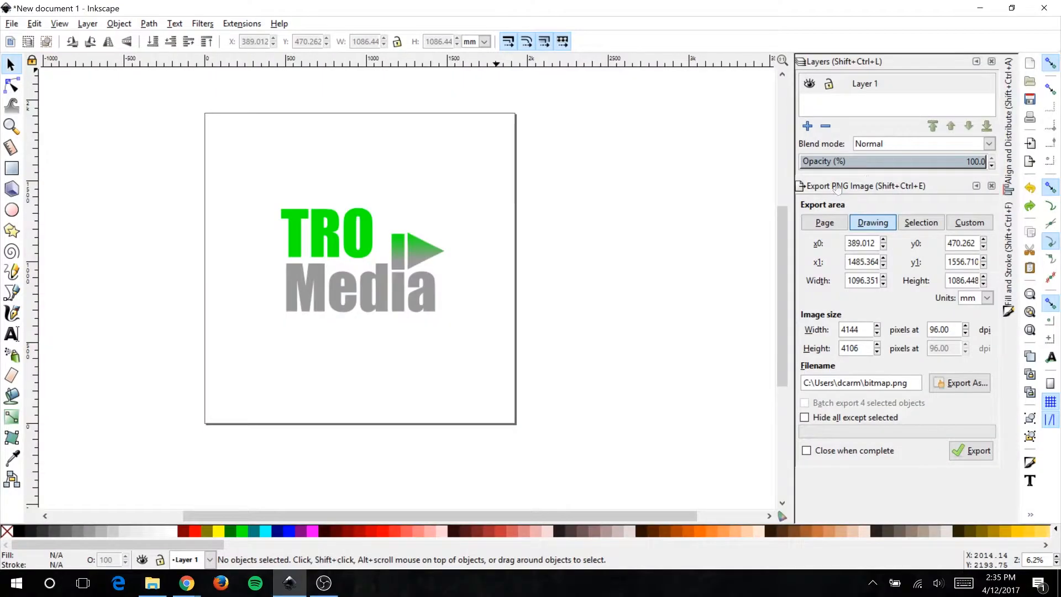
Rename Layer 1 as "Name"
{"action": "left_click", "coordinate": [877, 89]}
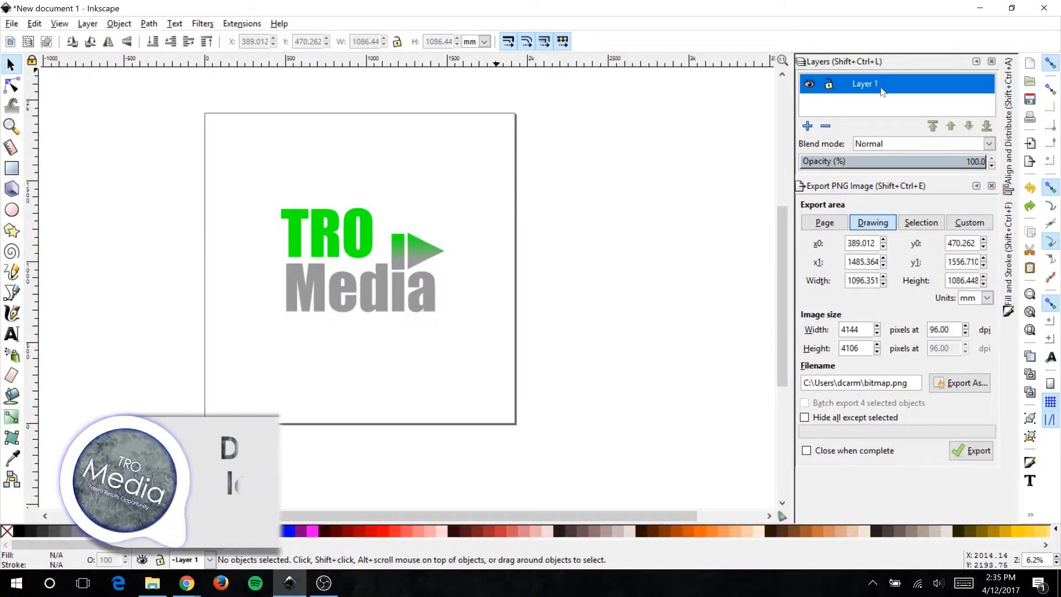
{"action": "double_click", "coordinate": [864, 82]}
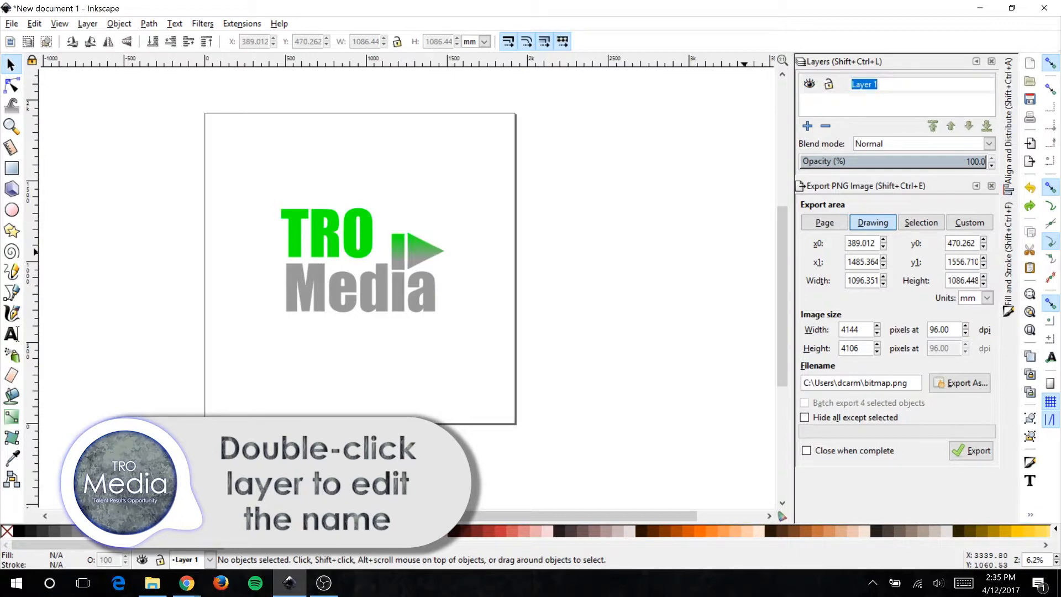
{"action": "type", "text": "Name"}
{"action": "key", "text": "Return"}
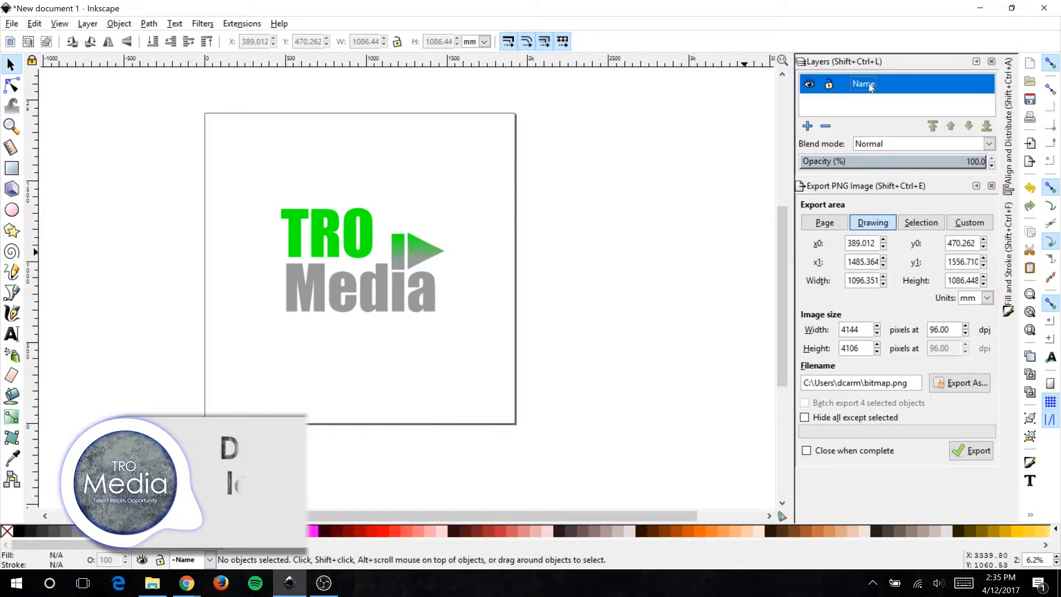
Add a new layer named "Shape" below the Name layer
{"action": "left_click", "coordinate": [807, 126]}
{"action": "left_click", "coordinate": [661, 311]}
{"action": "left_click", "coordinate": [623, 342]}
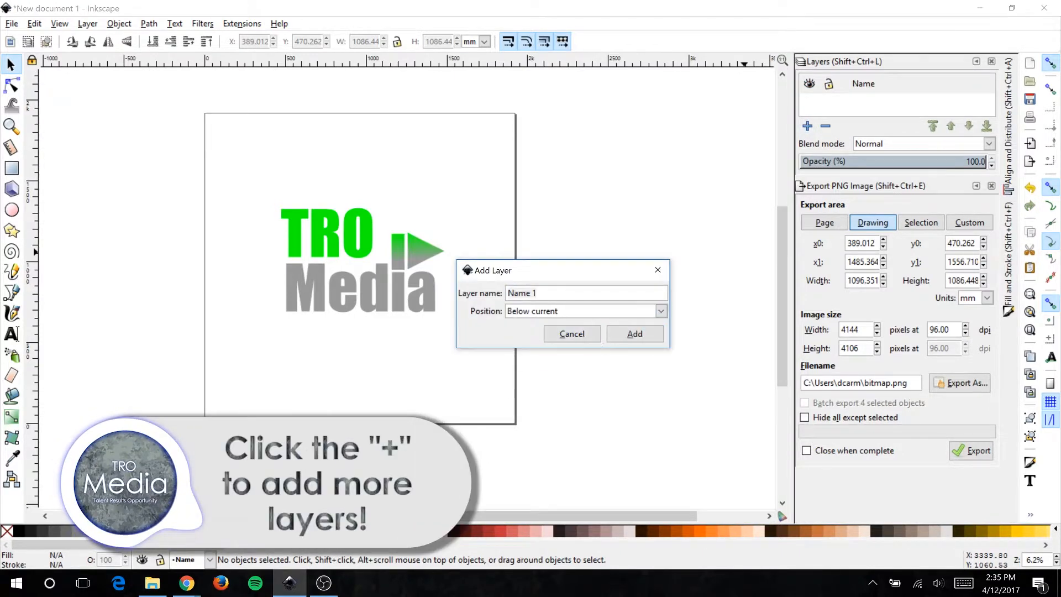
{"action": "key", "text": "Return"}
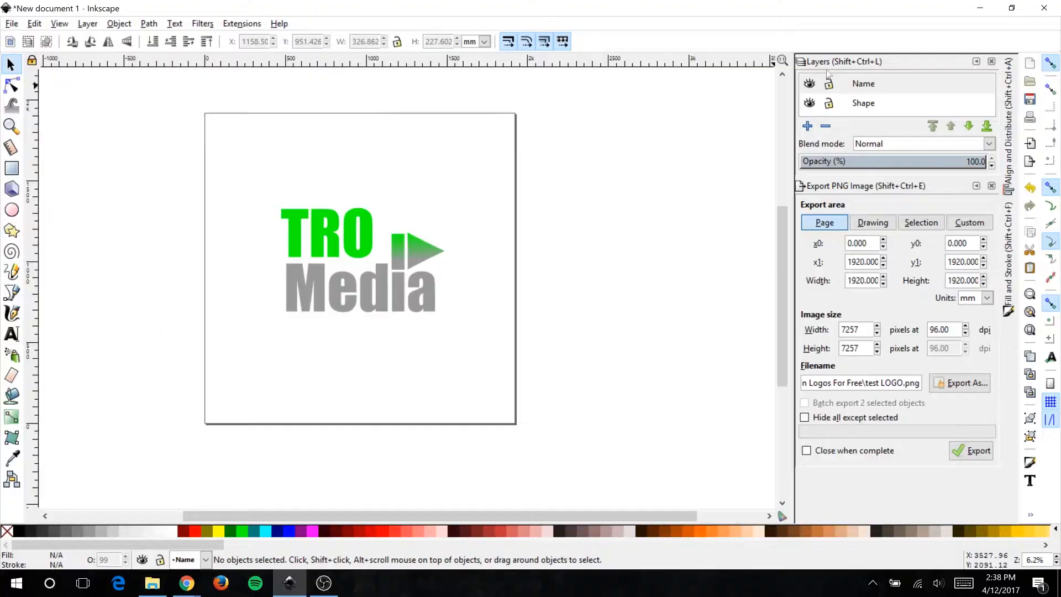
Hide the Shape layer, and toggle the Name layer's visibility off and back on
{"action": "left_click", "coordinate": [810, 102]}
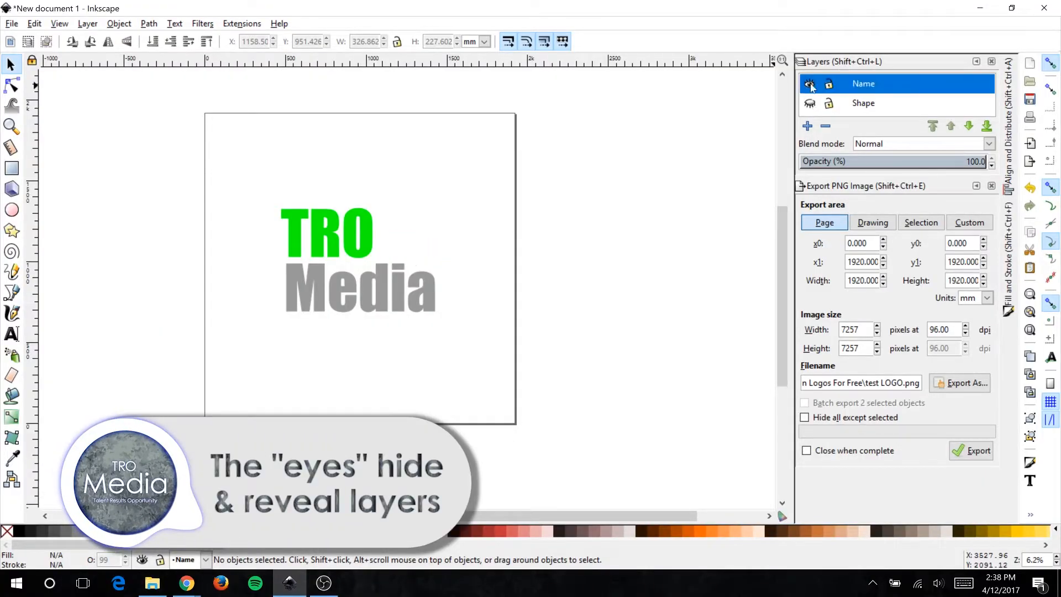
{"action": "left_click", "coordinate": [809, 83]}
{"action": "left_click", "coordinate": [809, 84]}
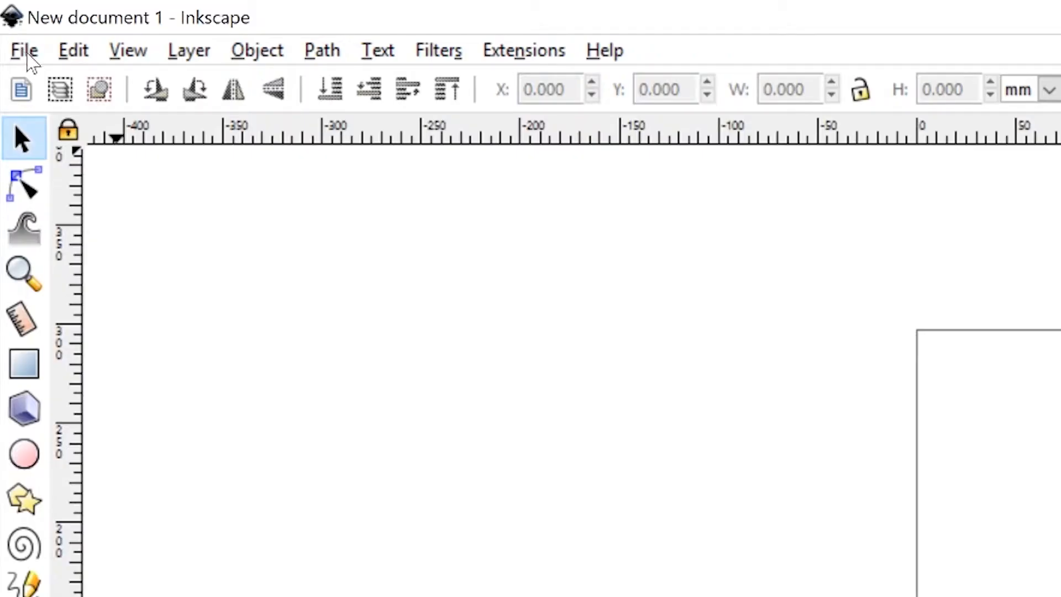
Export the page with only the Name layer showing as name.png
{"action": "left_click", "coordinate": [27, 55]}
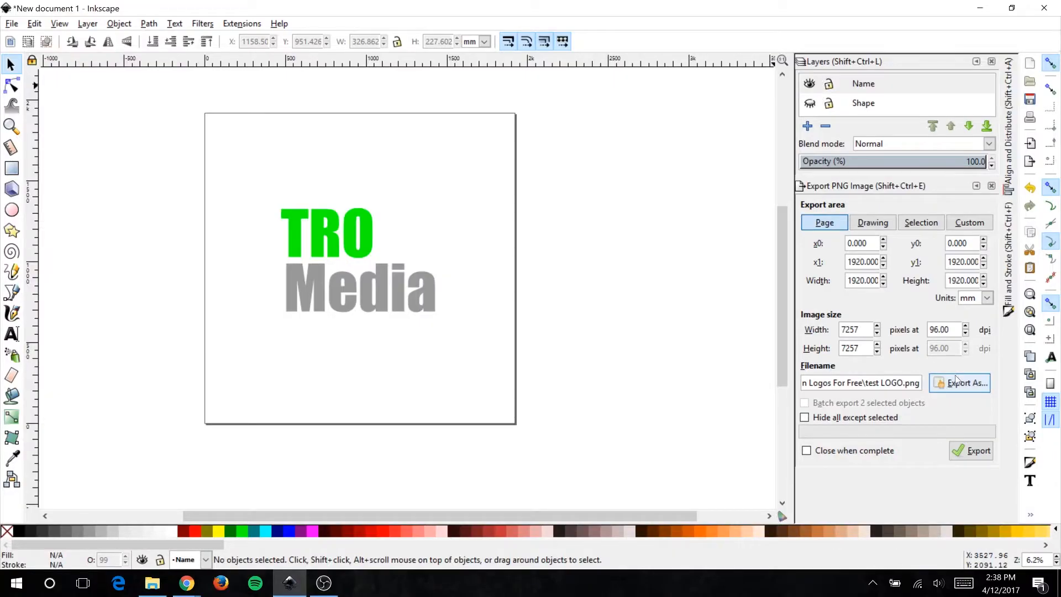
{"action": "left_click", "coordinate": [959, 383]}
{"action": "type", "text": "name"}
{"action": "key", "text": "Return"}
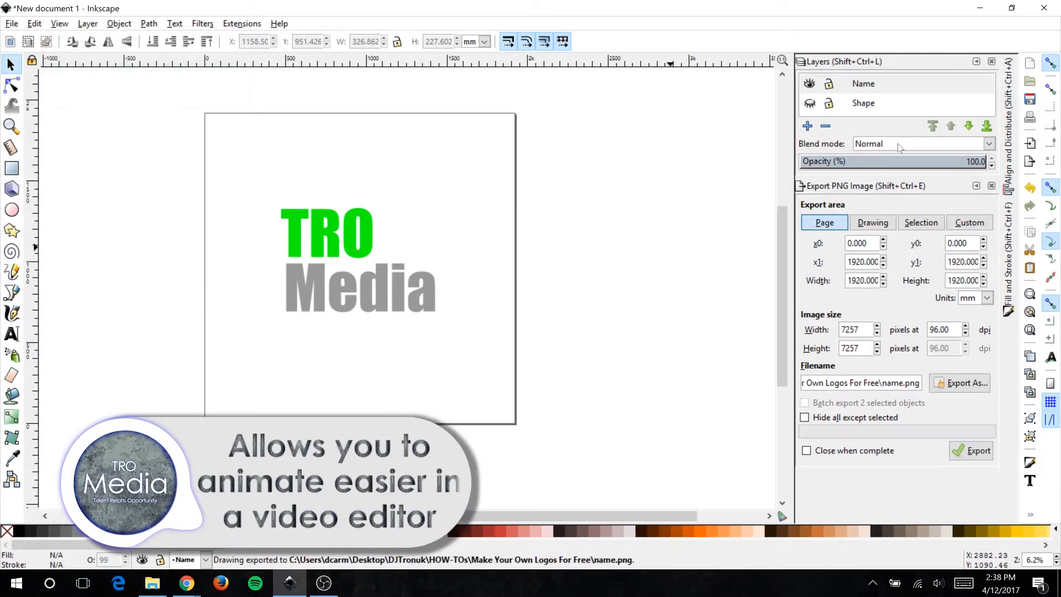
Hide the Name layer, show the Shape layer and export the page as shape.png
{"action": "left_click", "coordinate": [809, 84]}
{"action": "left_click", "coordinate": [958, 383]}
{"action": "type", "text": "shape"}
{"action": "key", "text": "Return"}
{"action": "left_click", "coordinate": [976, 451]}
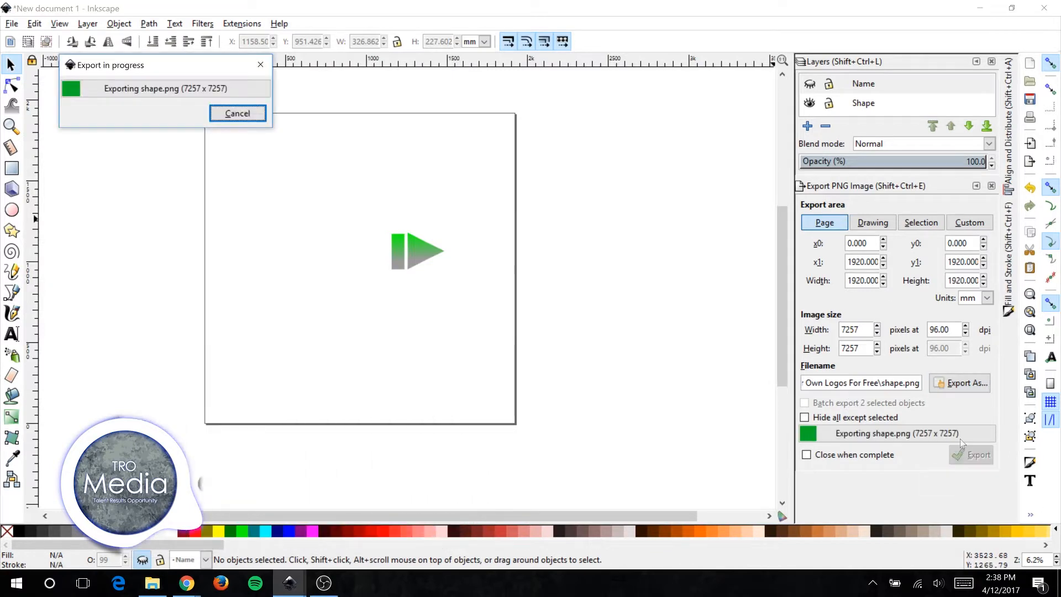